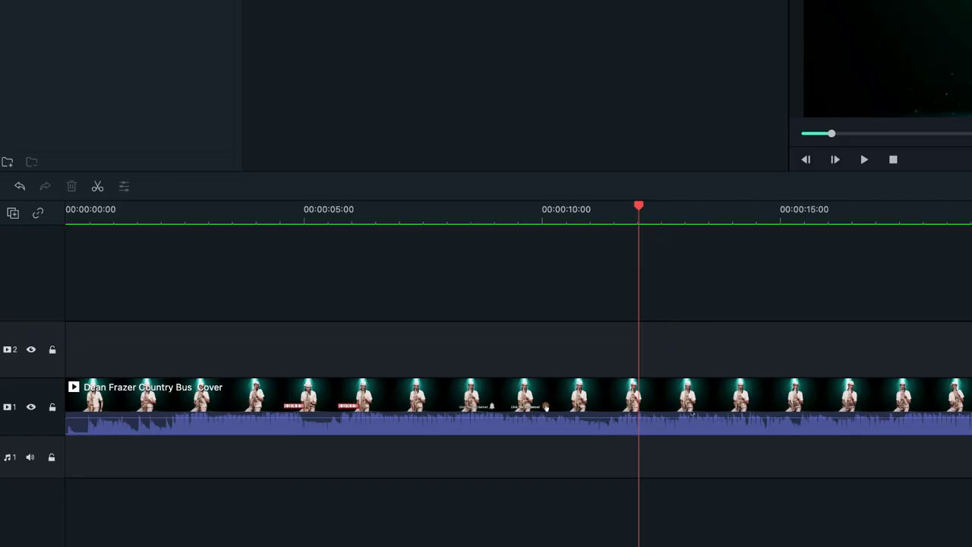
Step: Split the saxophone clip at 00:00:12:01 and delete the part before the cut
left_click_drag(449, 404, 464, 511)
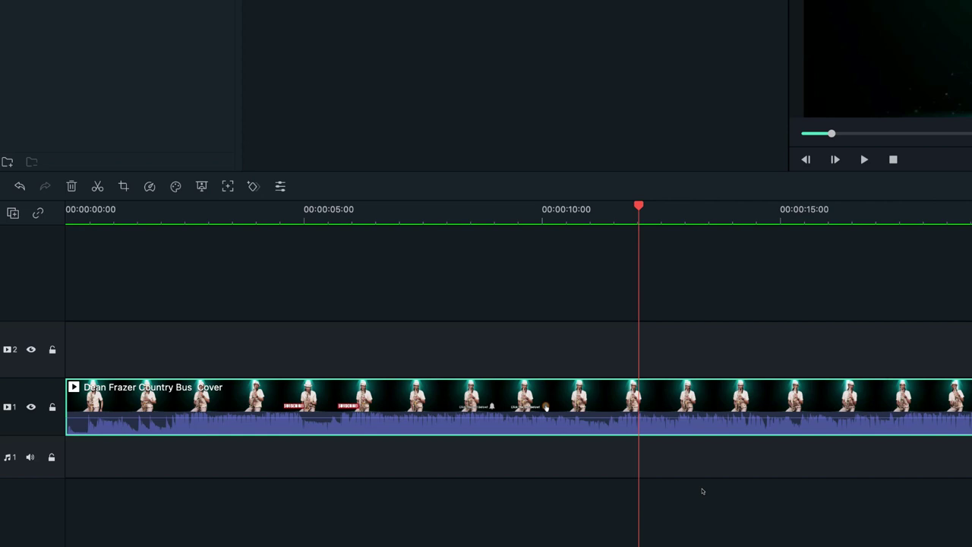
key("super+b")
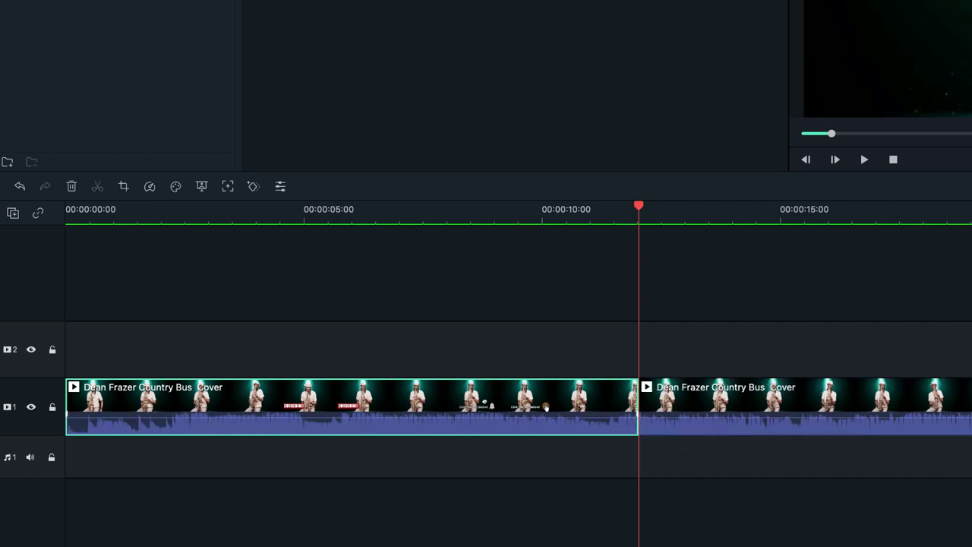
key("Delete")
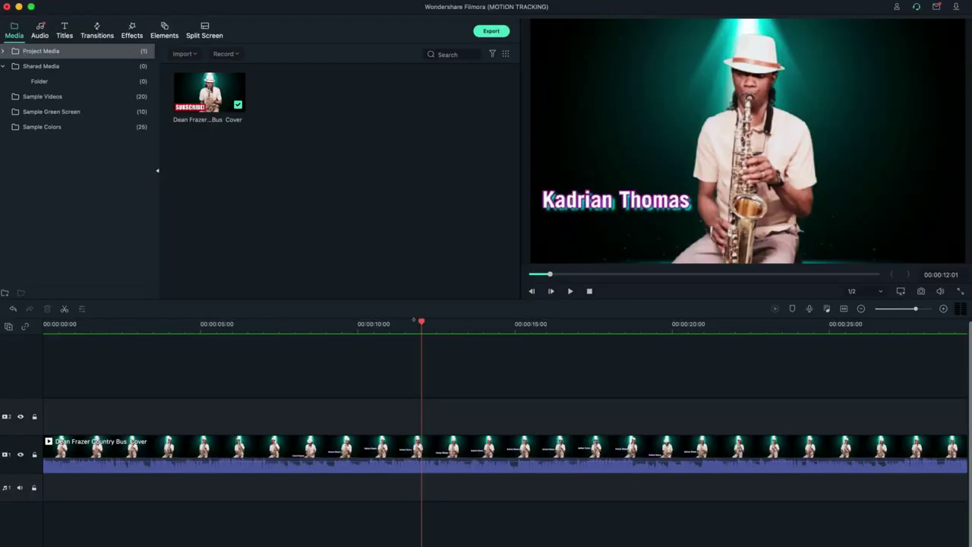
Step: Split the remaining clip at 00:00:05:05 and delete everything after the cut
left_click_drag(635, 206, 541, 250)
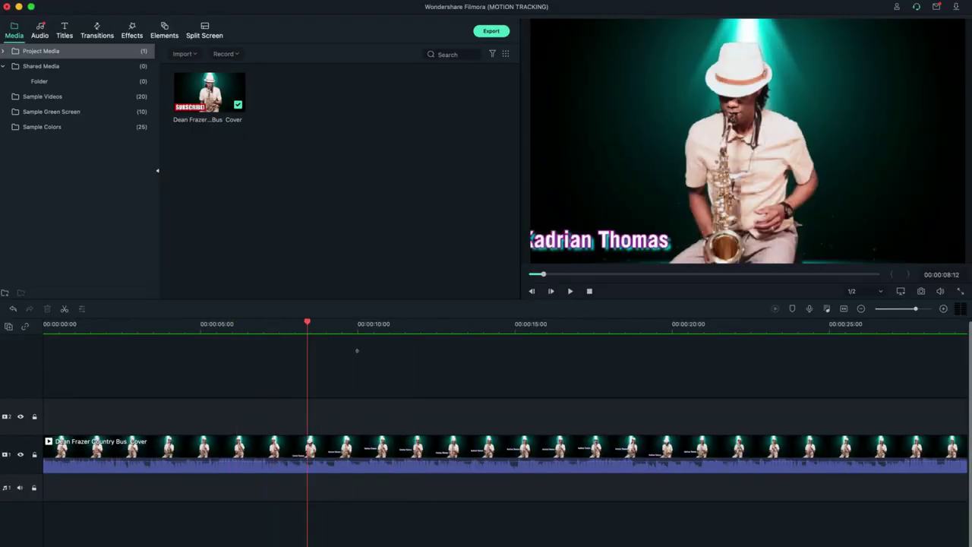
left_click_drag(357, 350, 206, 349)
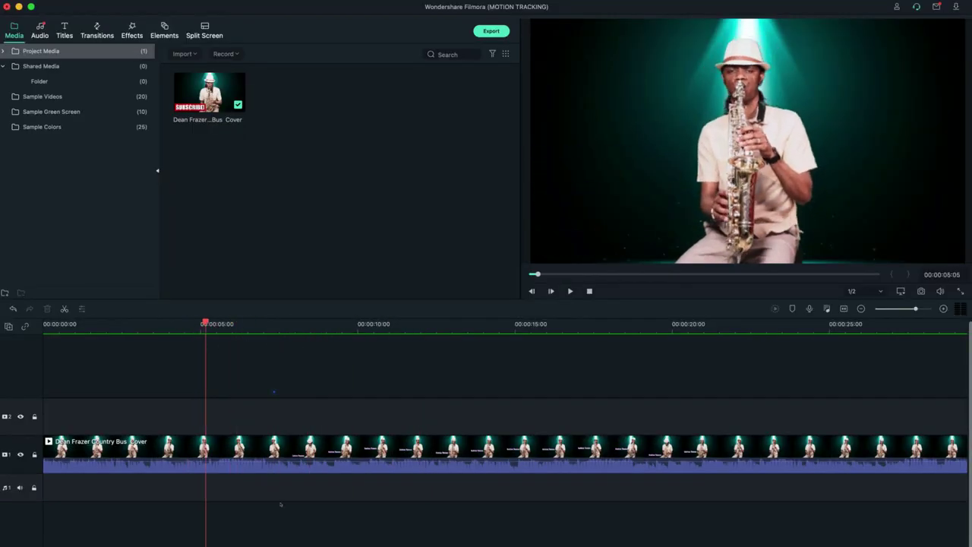
left_click_drag(274, 392, 281, 498)
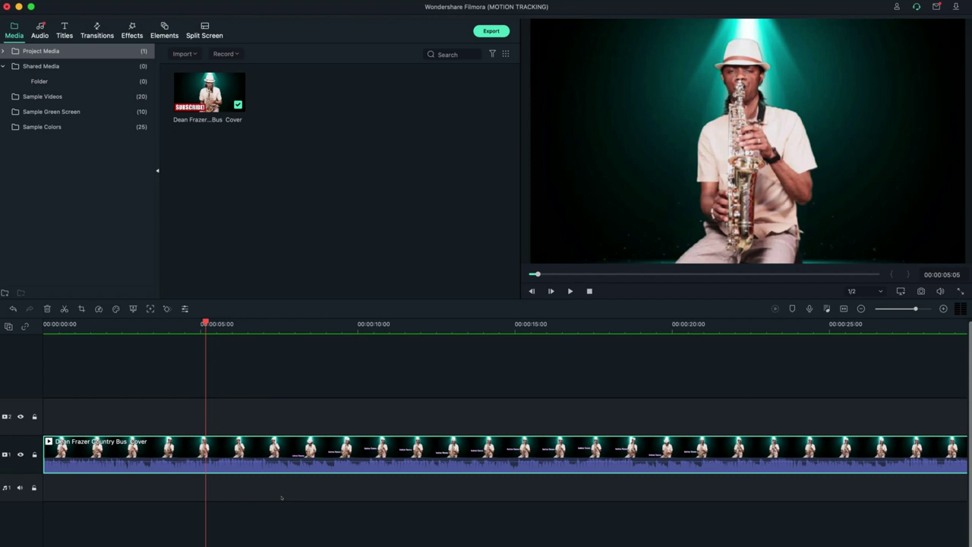
key("super+b")
left_click(315, 446)
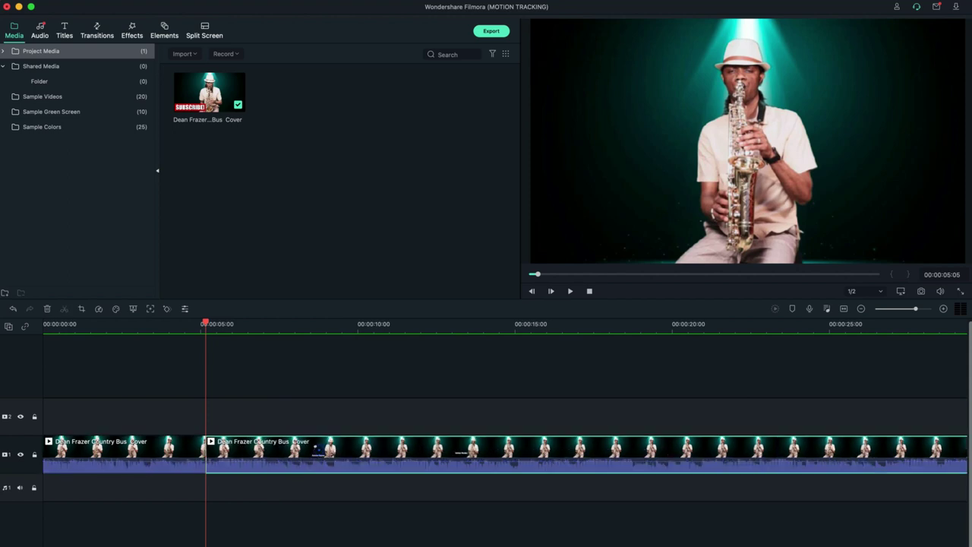
key("Delete")
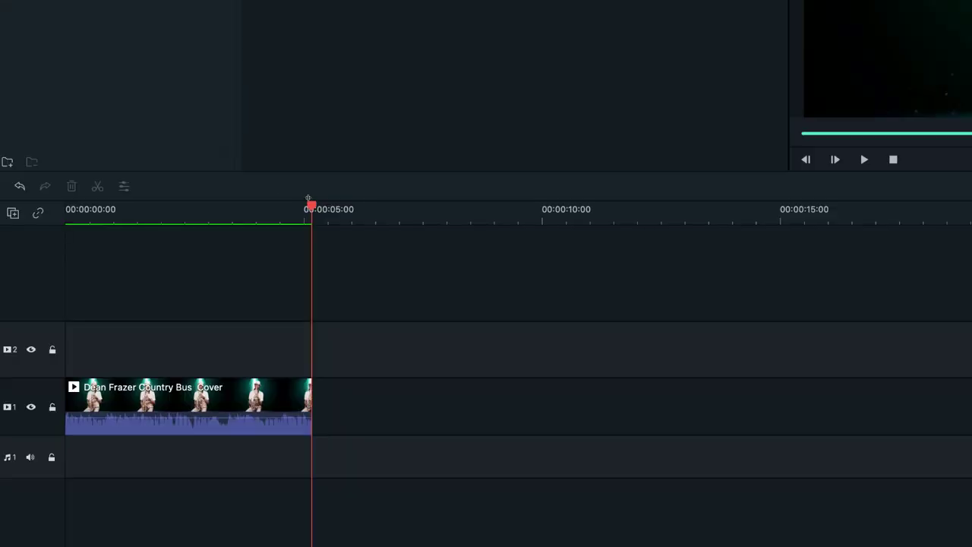
Step: Enable Motion Tracking on the shortened clip and track the saxophone's bell from the first frame
left_click_drag(308, 198, 63, 251)
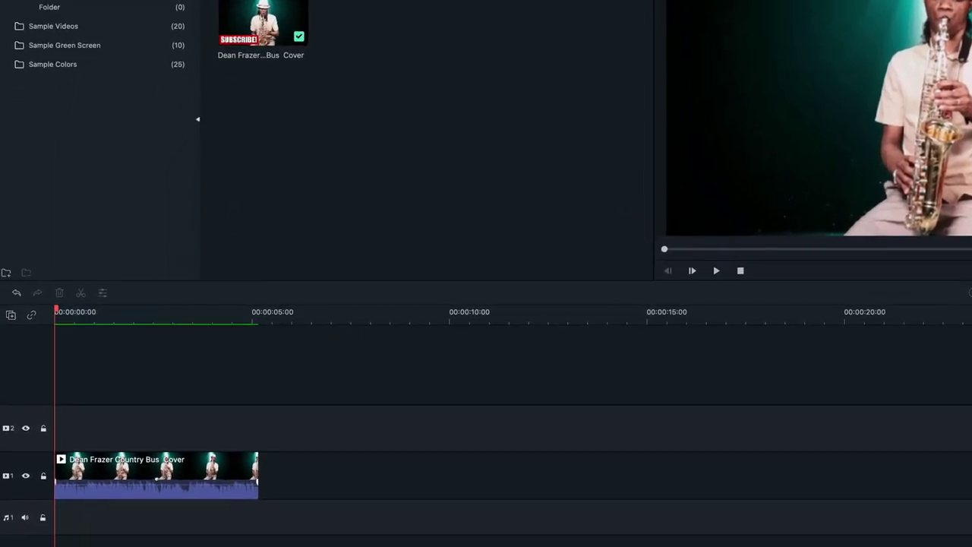
left_click(172, 481)
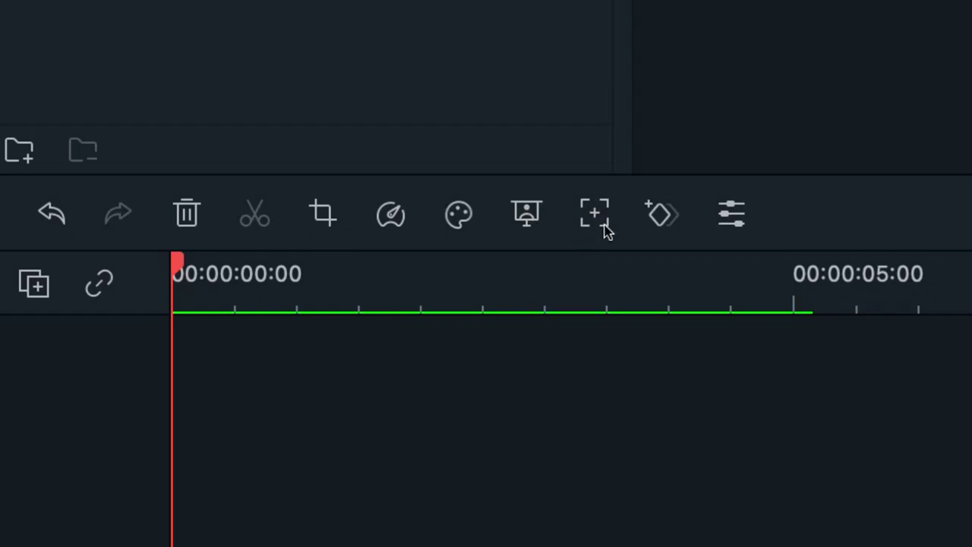
right_click(251, 357)
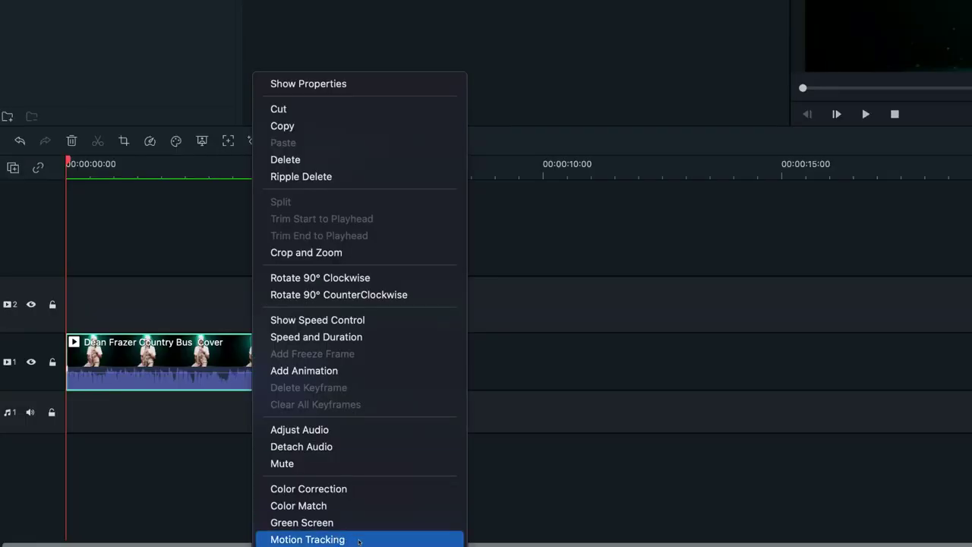
left_click(358, 539)
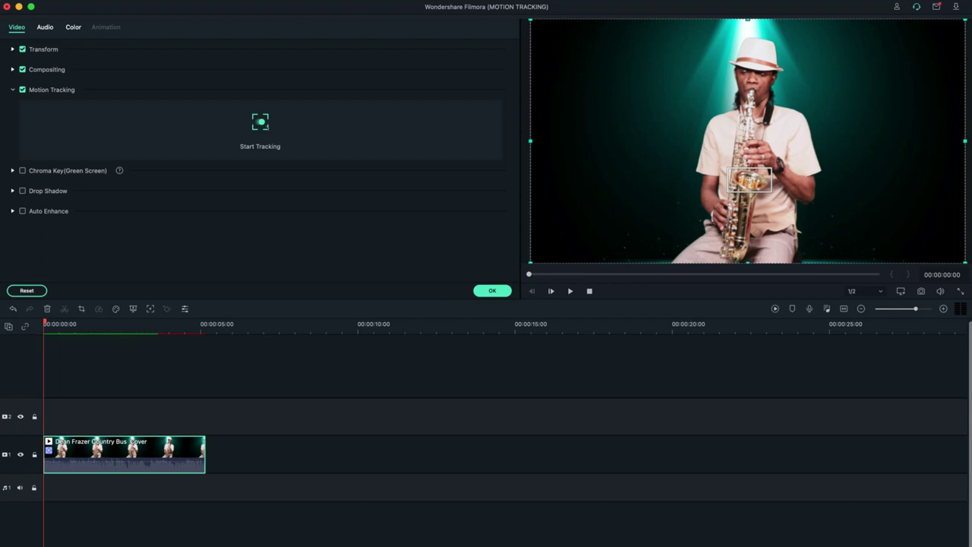
left_click(260, 122)
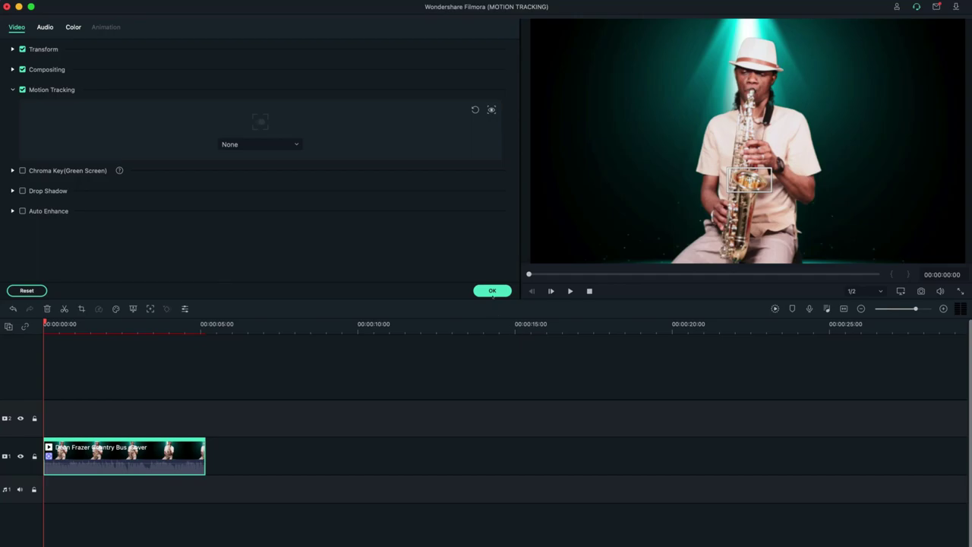
left_click(492, 290)
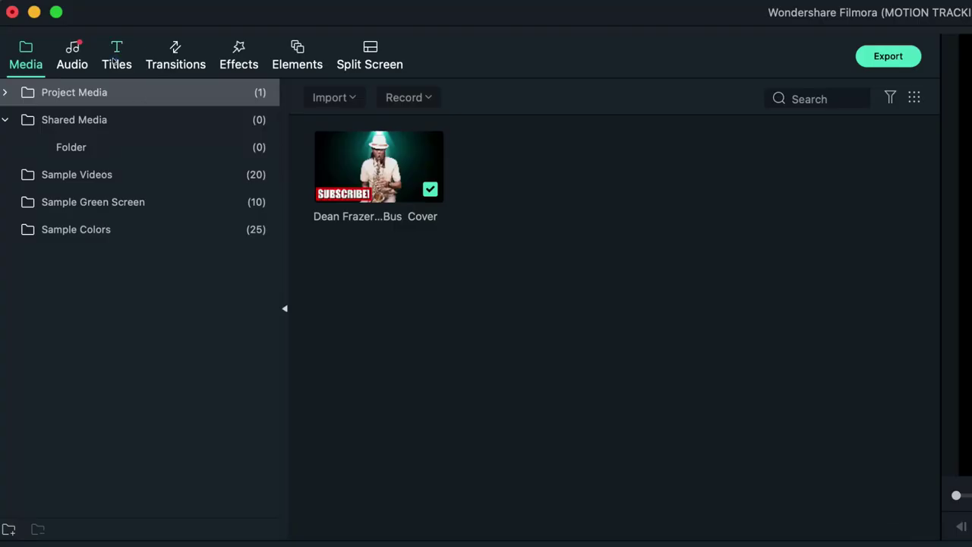
Step: Add the Default Title on video track 2 at the start and extend it to match the clip's length
left_click(114, 61)
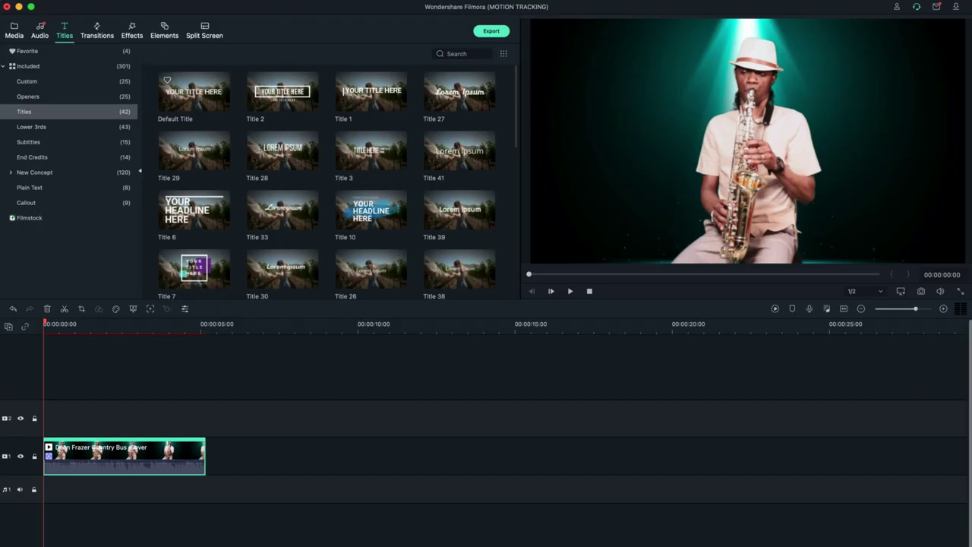
left_click_drag(363, 176, 103, 546)
left_click_drag(57, 412, 60, 412)
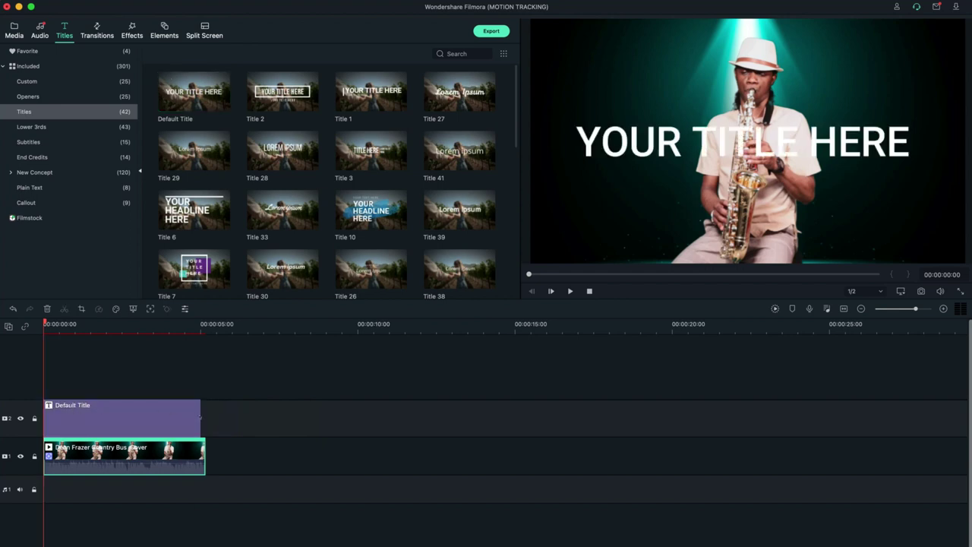
left_click_drag(199, 414, 206, 414)
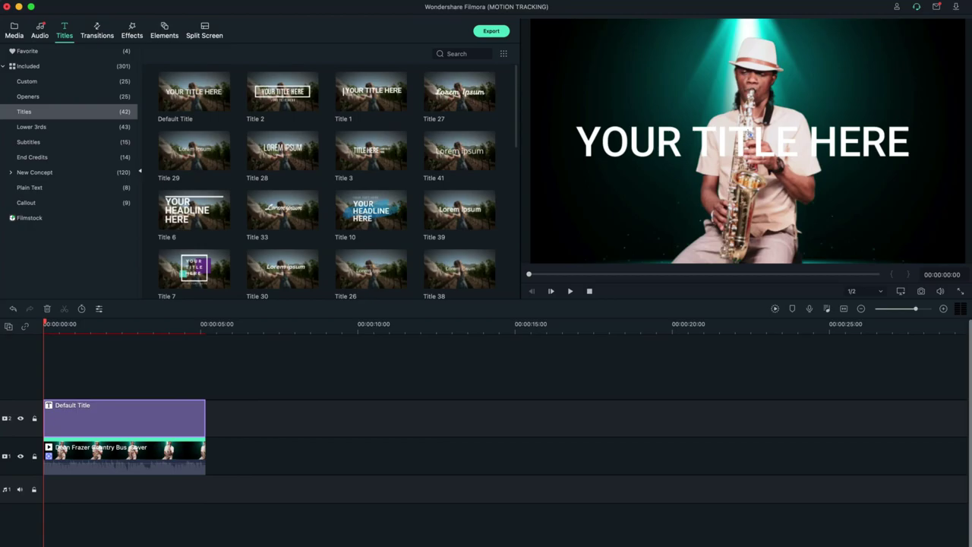
Step: Replace the title text with the performer's first name in capitals, and move and shrink it to fit beside the saxophone
double_click(749, 133)
double_click(624, 219)
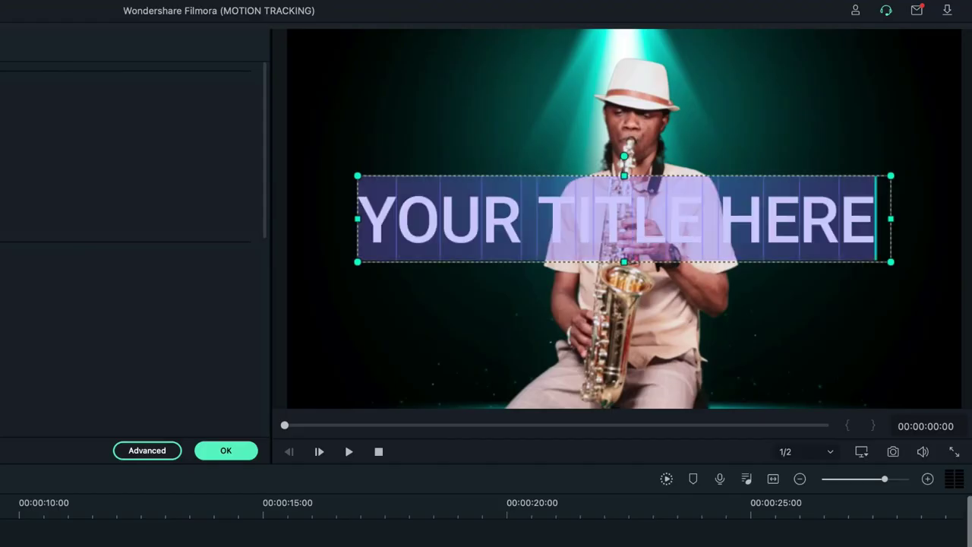
type("KADRIAN")
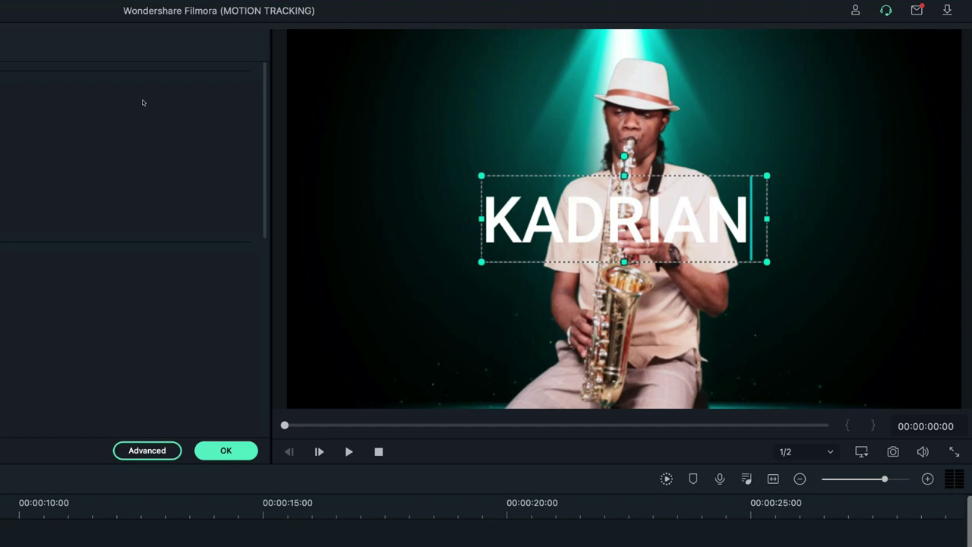
left_click_drag(768, 174, 500, 296)
left_click_drag(554, 262, 552, 263)
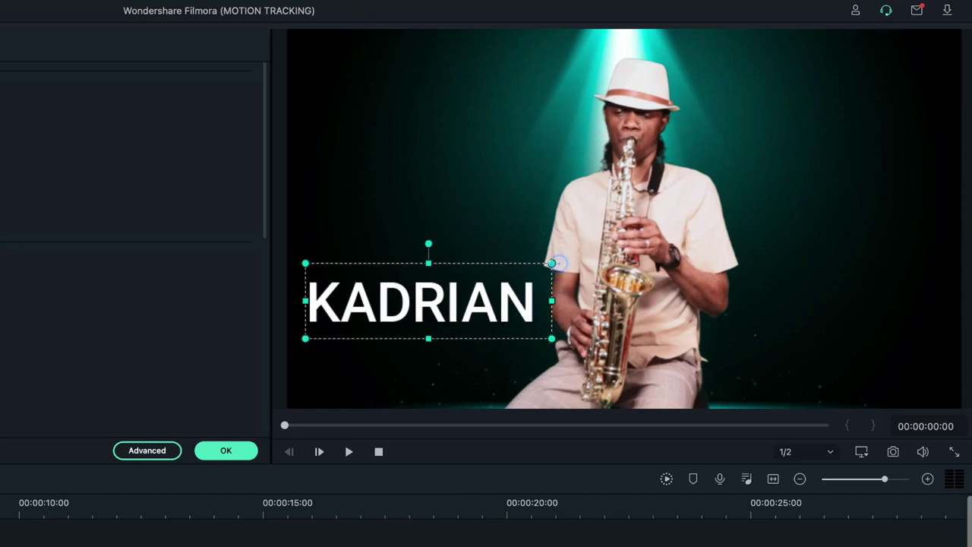
left_click(225, 450)
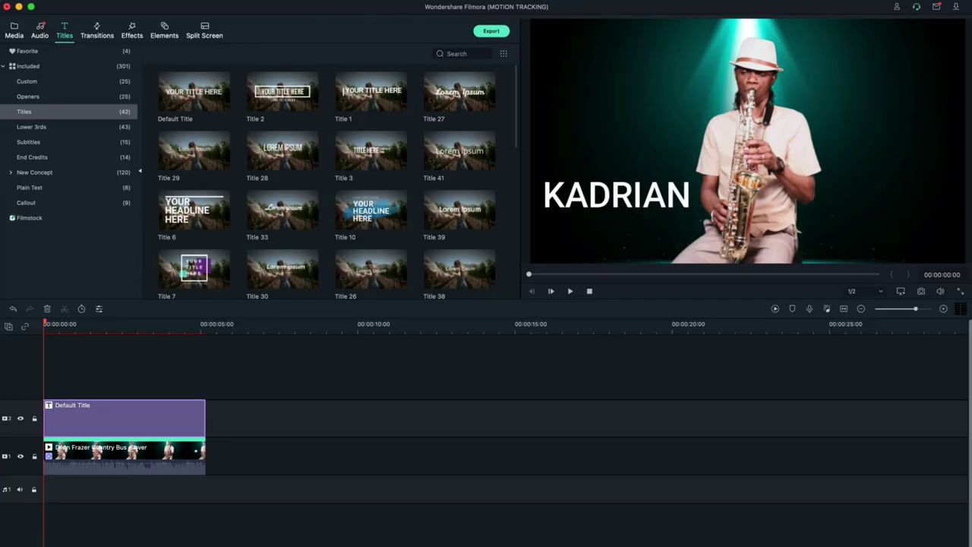
double_click(194, 452)
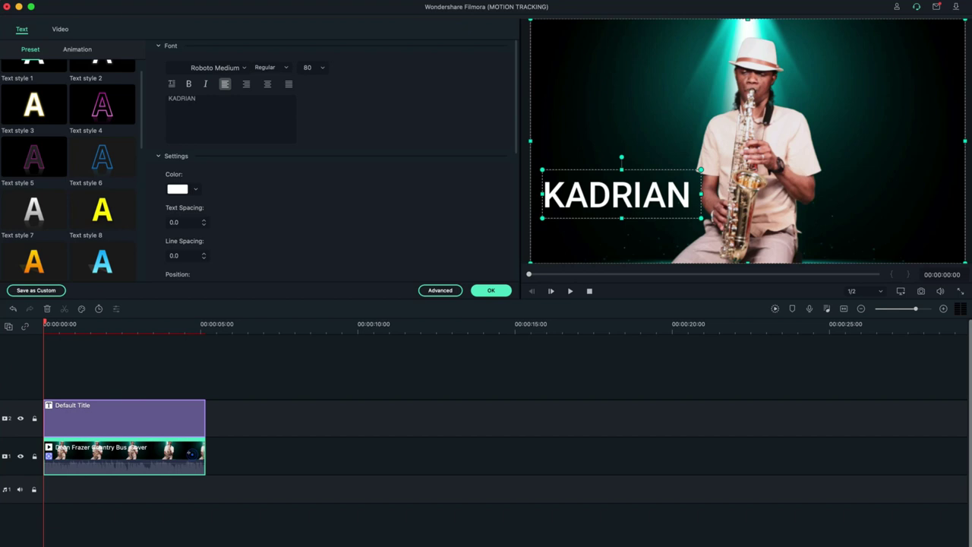
left_click(483, 290)
double_click(169, 452)
left_click(491, 290)
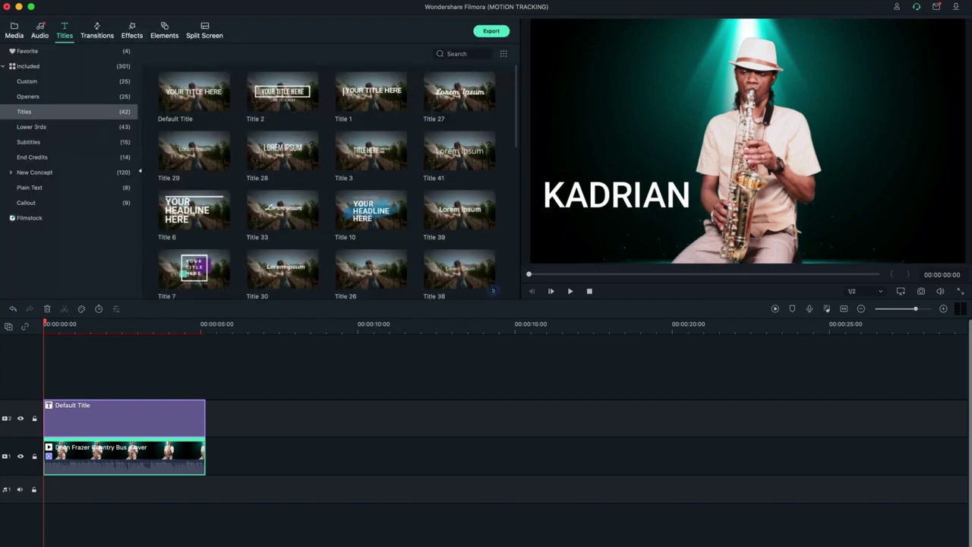
Step: Link the title to the saxophone clip's motion tracking
left_click(241, 464)
double_click(190, 455)
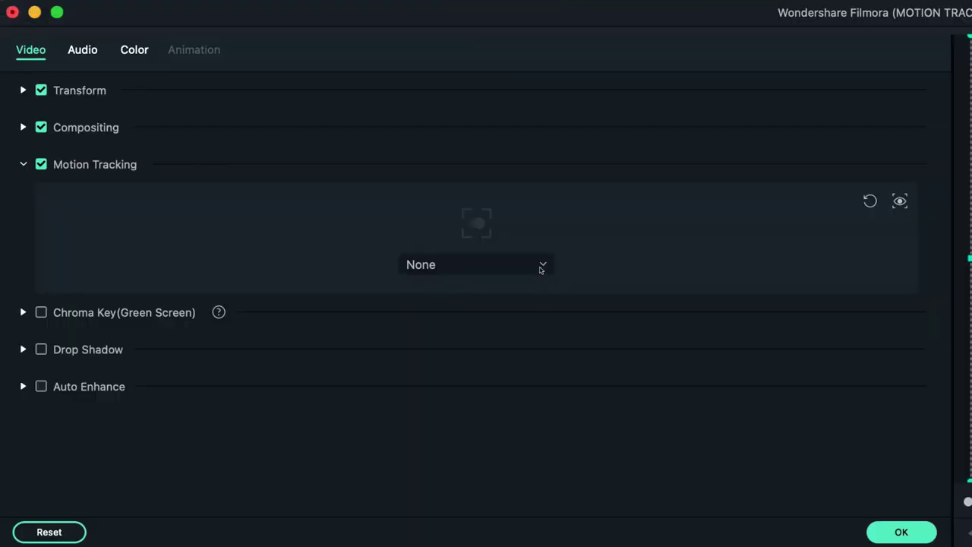
left_click(540, 269)
left_click(516, 296)
Step: Enlarge the tracked title, place it next to the performer's arm, and play back the result
double_click(124, 418)
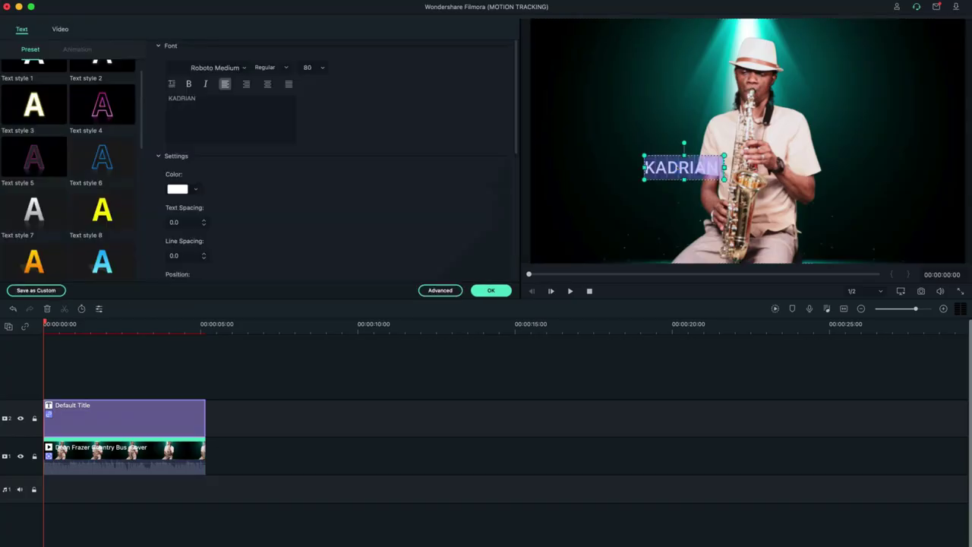
left_click_drag(642, 153, 614, 135)
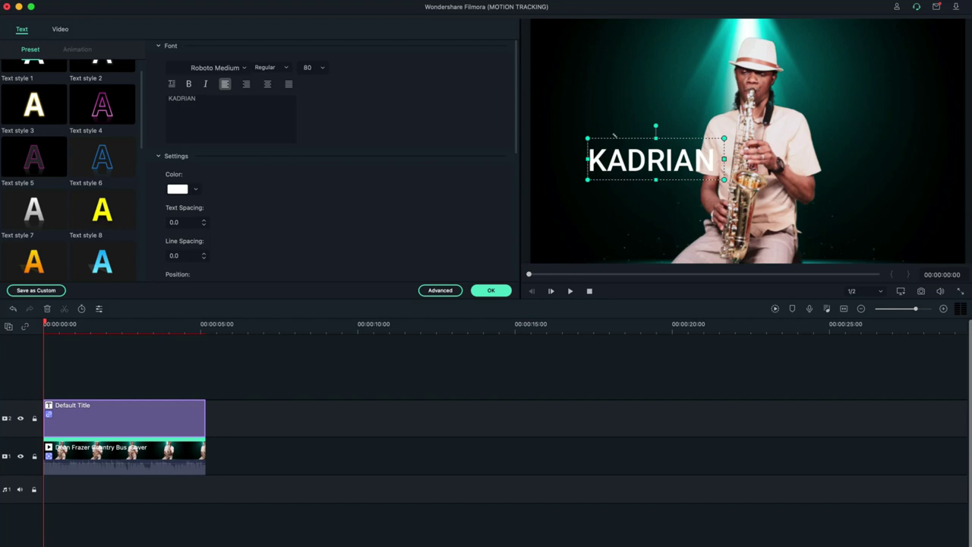
left_click_drag(655, 160, 639, 162)
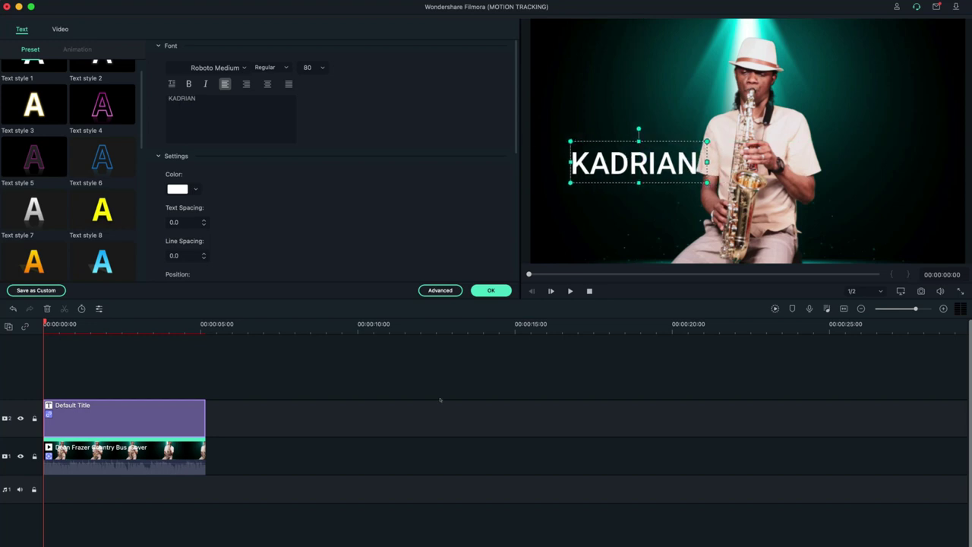
left_click(491, 290)
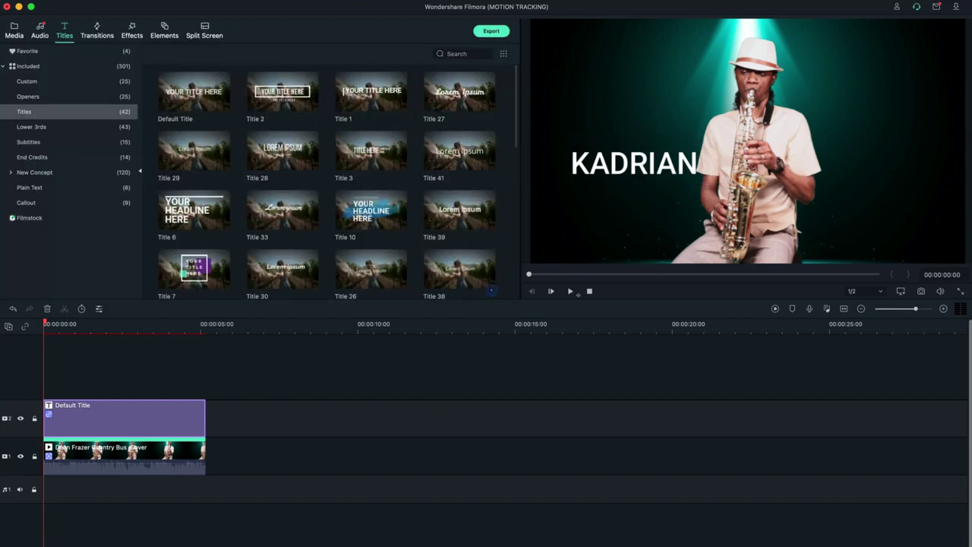
left_click(570, 291)
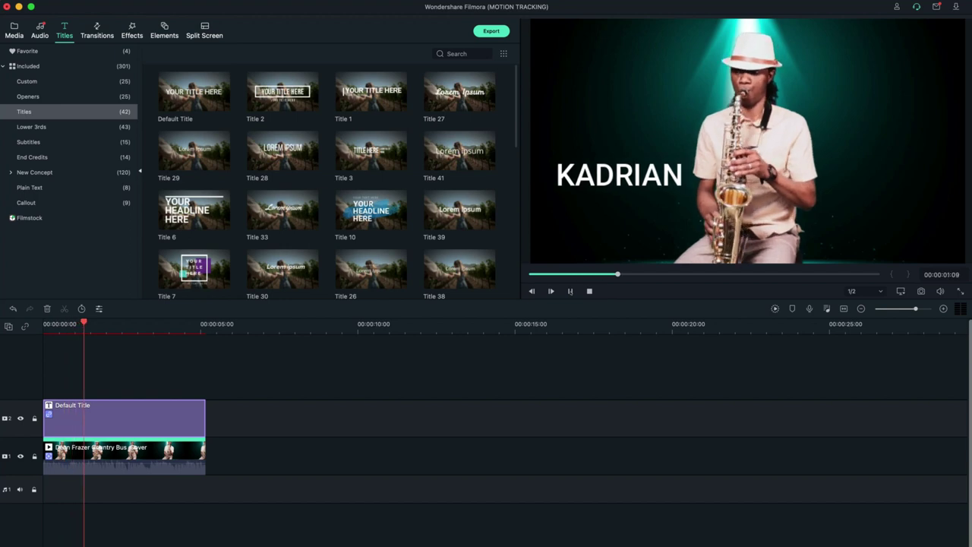